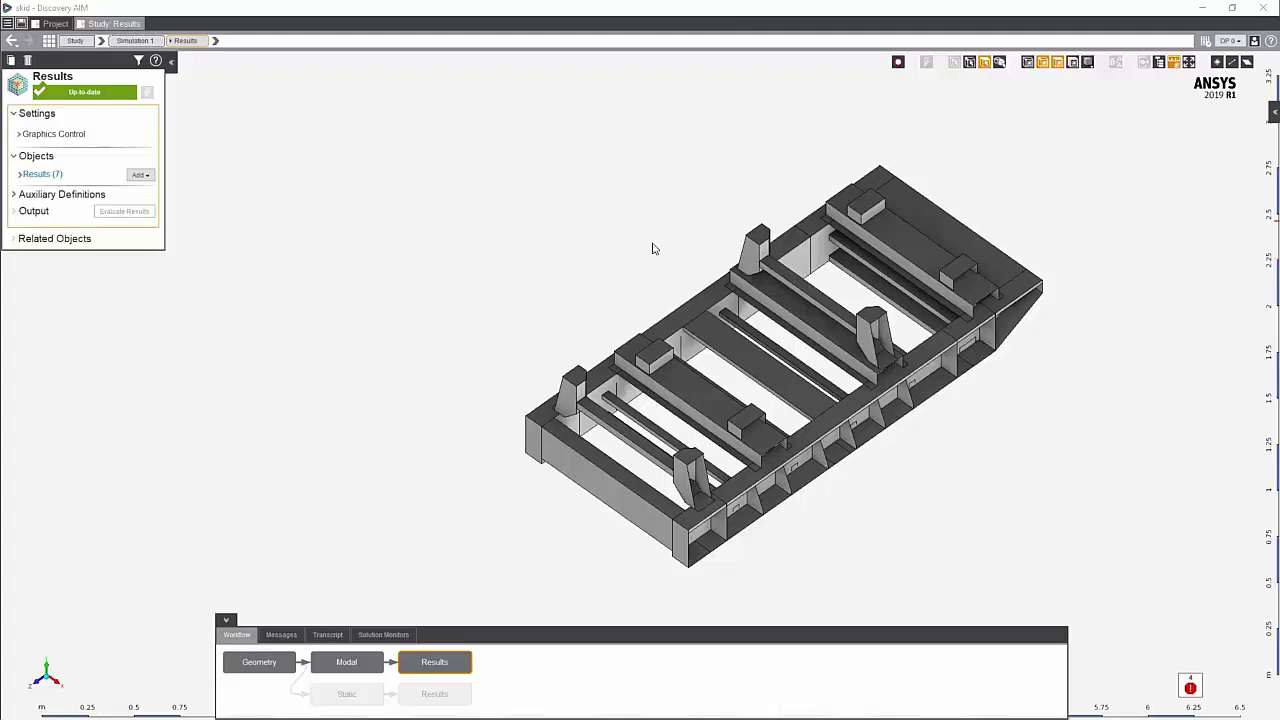
# - Inspect up close the foot of the support post at the skid's near corner, where it meets the side beam
pyautogui.keyDown('ctrl'); pyautogui.moveTo(712, 538); pyautogui.dragTo(586, 497, button='middle'); pyautogui.keyUp('ctrl')
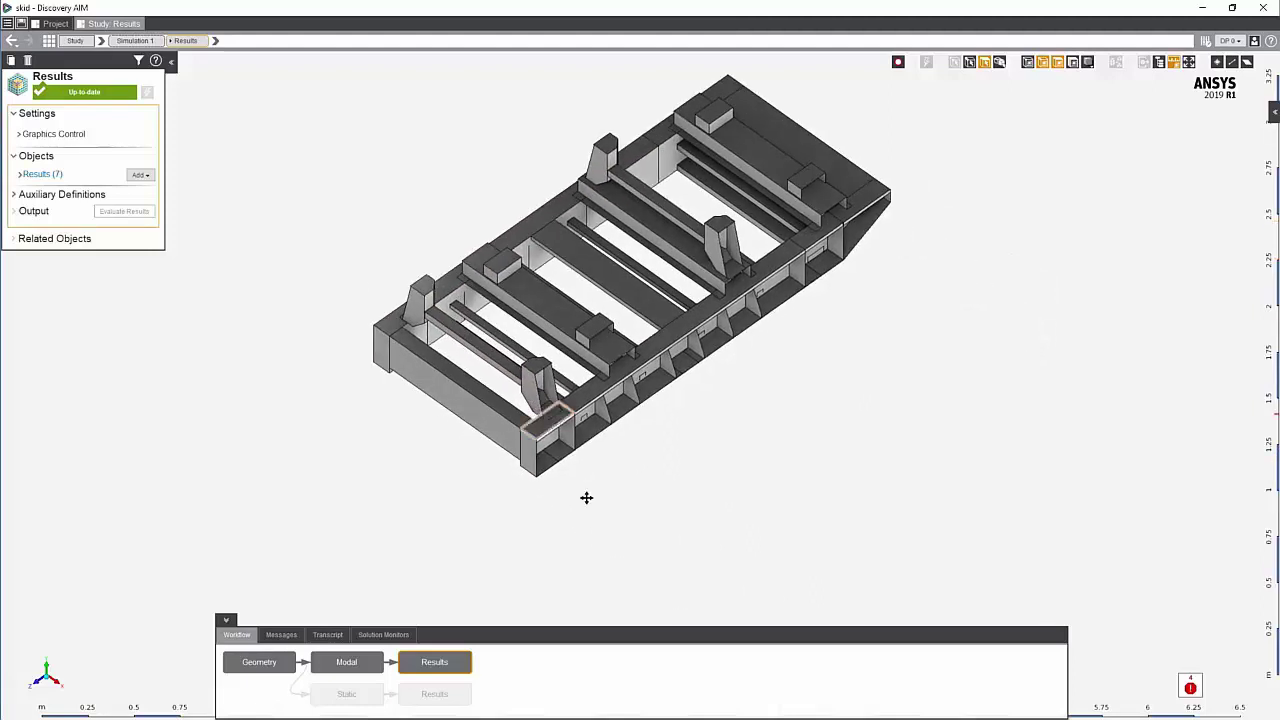
pyautogui.scroll(7, 584, 494)
pyautogui.moveTo(563, 556)
pyautogui.mouseDown(button='middle')
pyautogui.moveTo(543, 440)
pyautogui.moveTo(571, 407)
pyautogui.moveTo(458, 402)
pyautogui.mouseUp(button='middle')
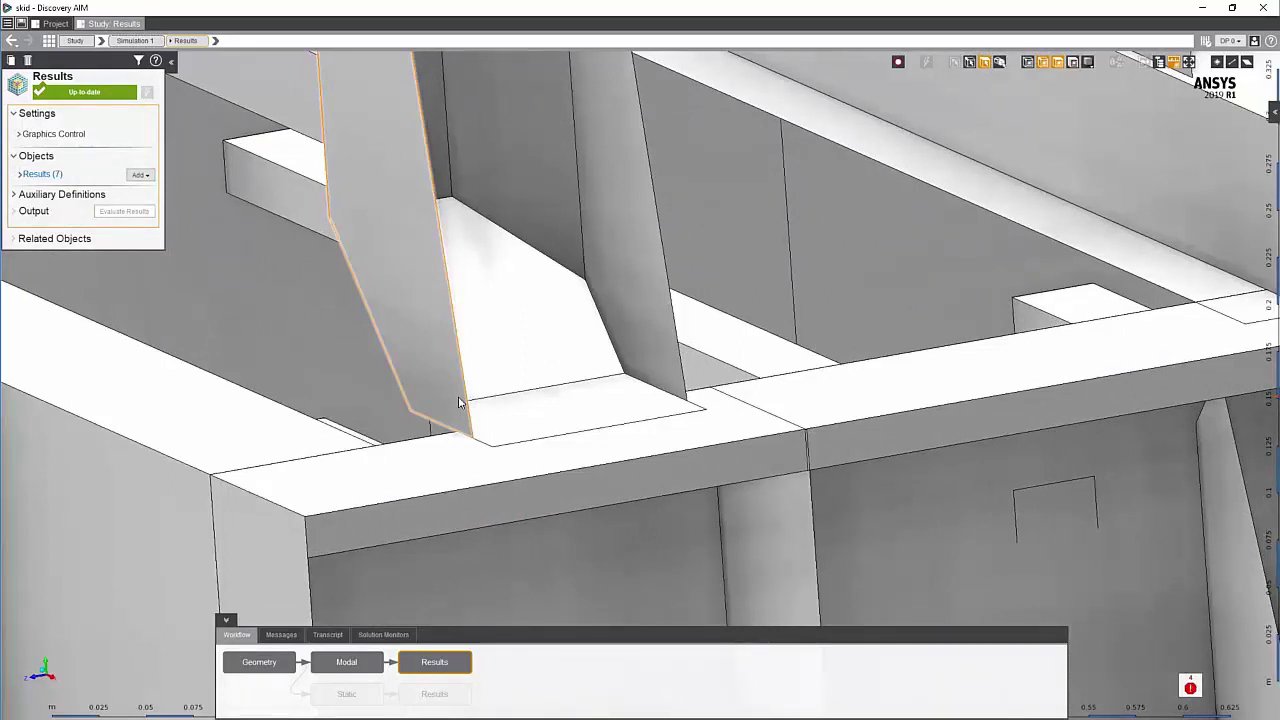
# - Open the fixed support in the Modal simulation's structural conditions and inspect its faces along the skid's underside
pyautogui.click(352, 664)
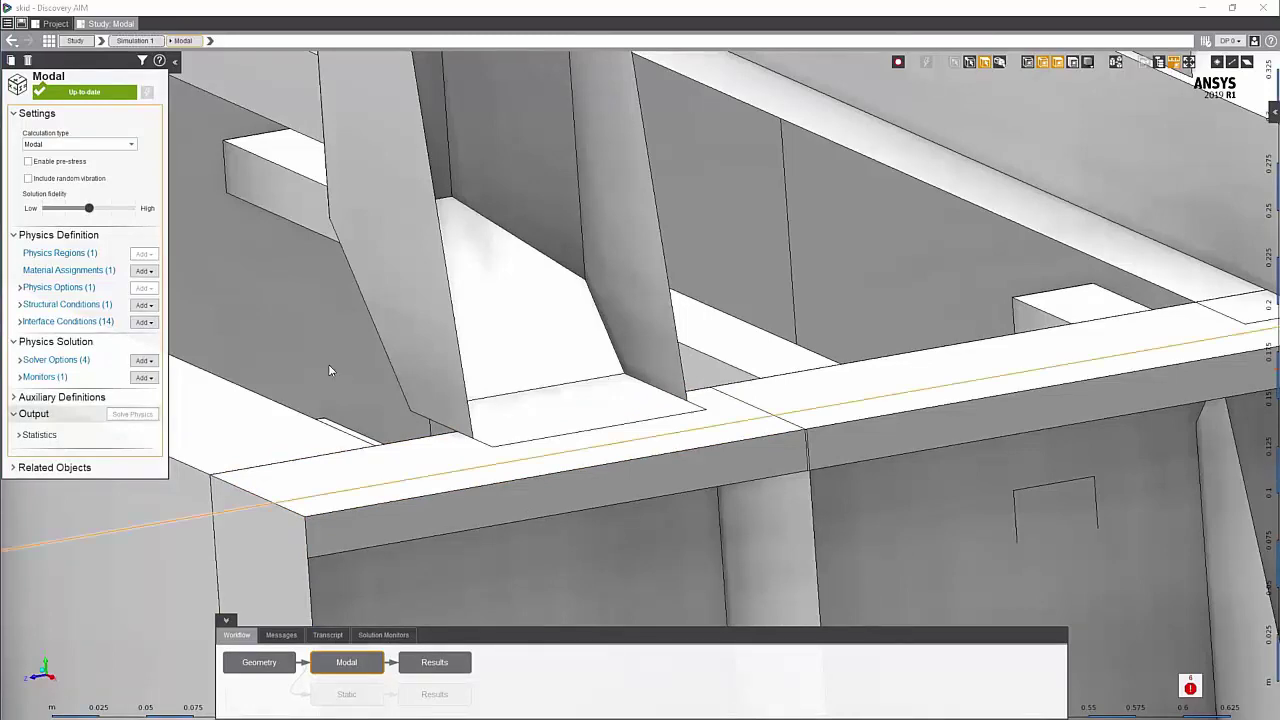
pyautogui.scroll(-5, 320, 297)
pyautogui.scroll(-6, 335, 333)
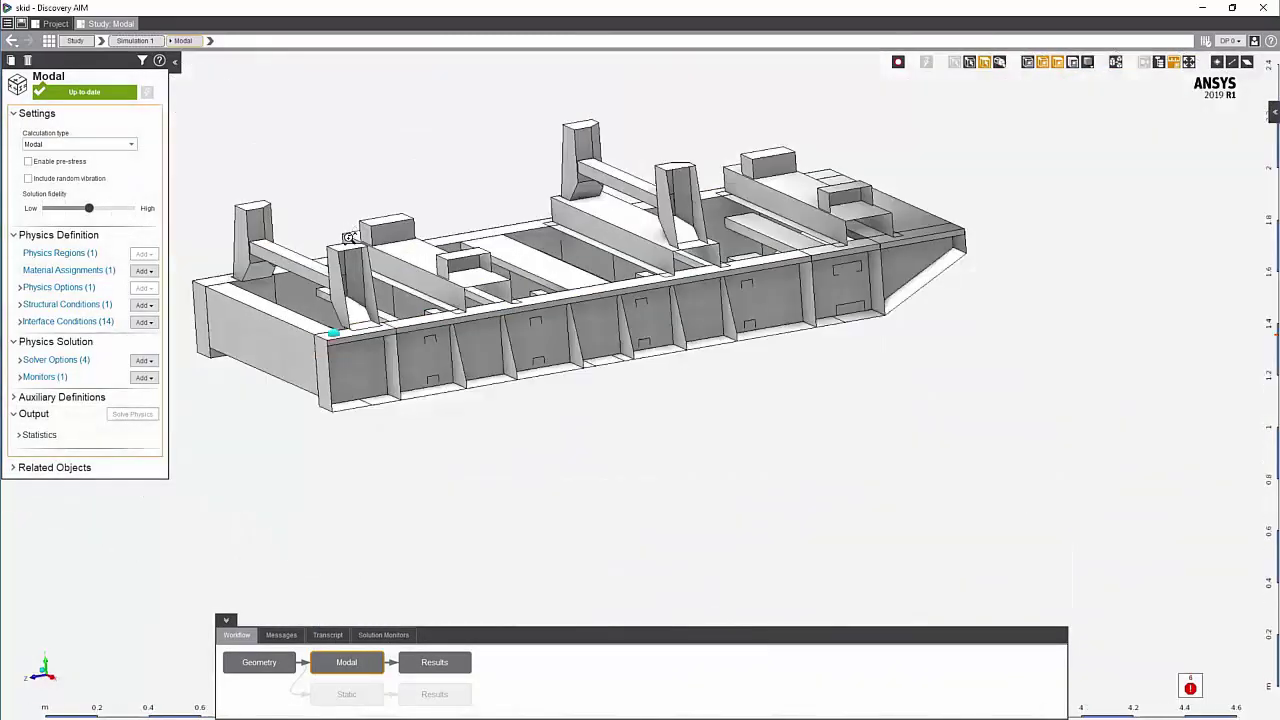
pyautogui.click(60, 311)
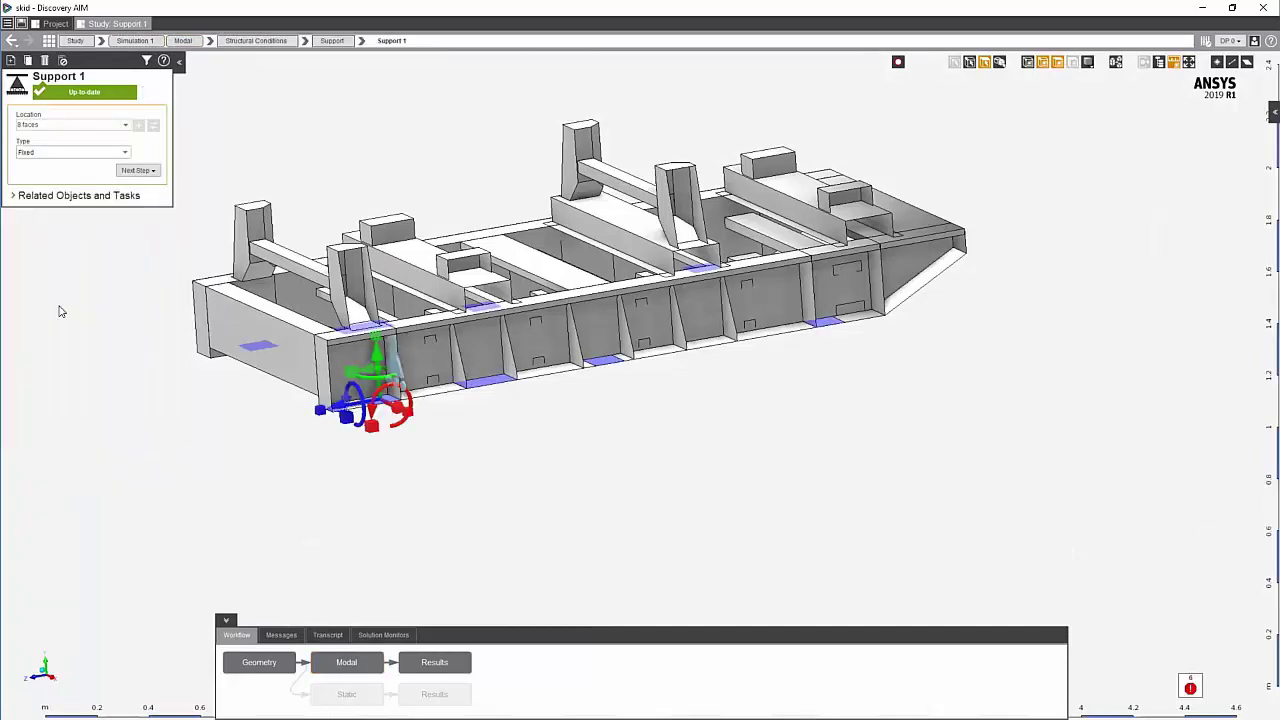
pyautogui.moveTo(500, 494); pyautogui.dragTo(503, 430, button='middle')
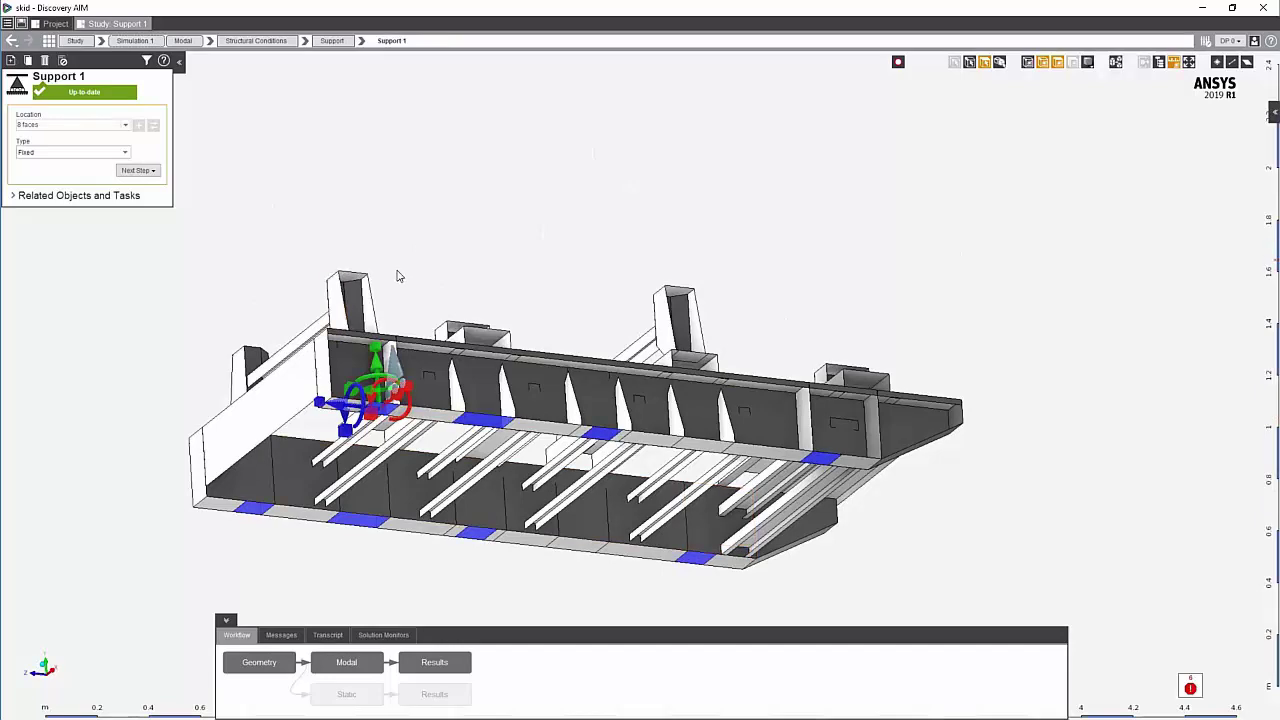
pyautogui.moveTo(427, 314); pyautogui.dragTo(450, 412, button='middle')
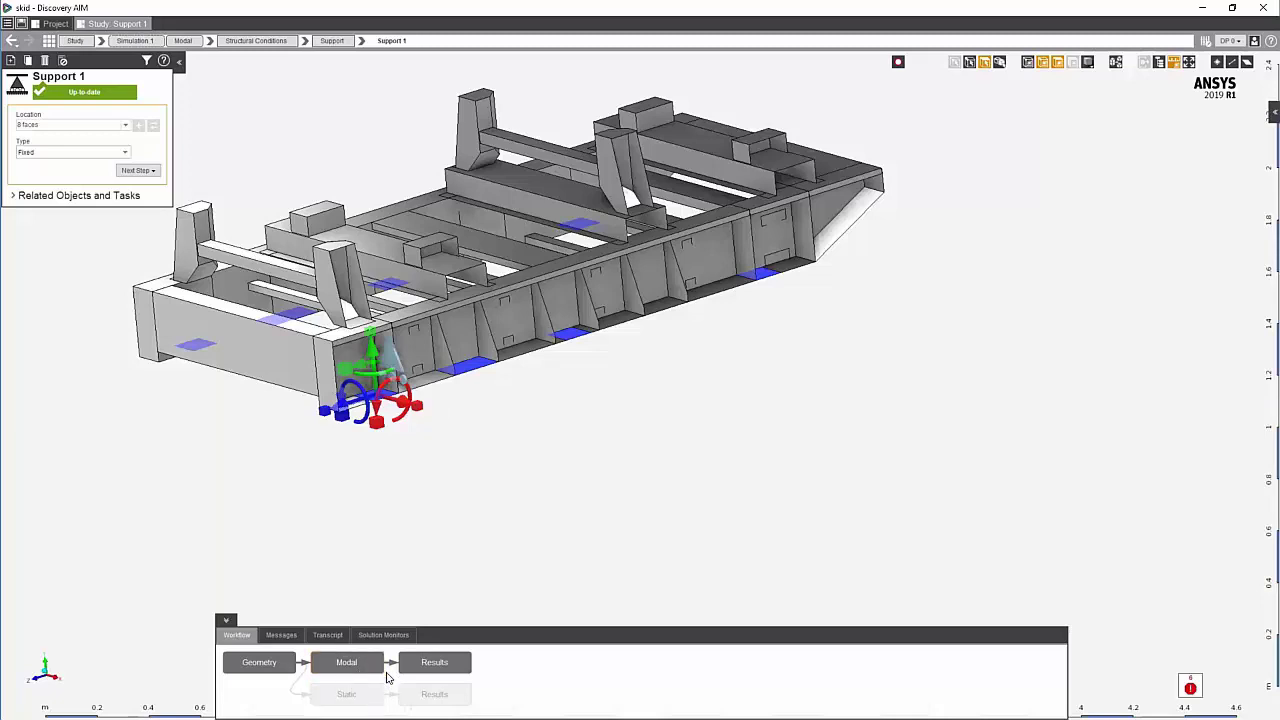
# - Open the Modal Frequency 1 table from the modal results and examine the frequencies alongside the side stiffener plates
pyautogui.click(452, 667)
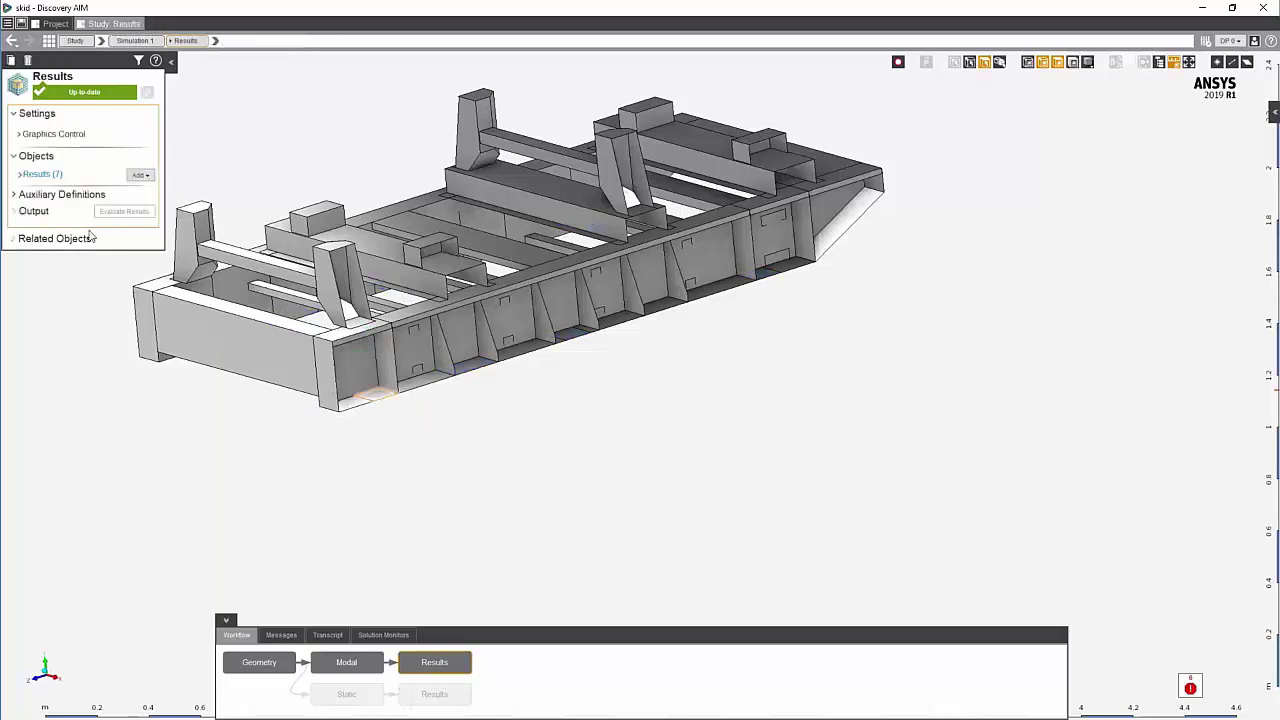
pyautogui.click(42, 174)
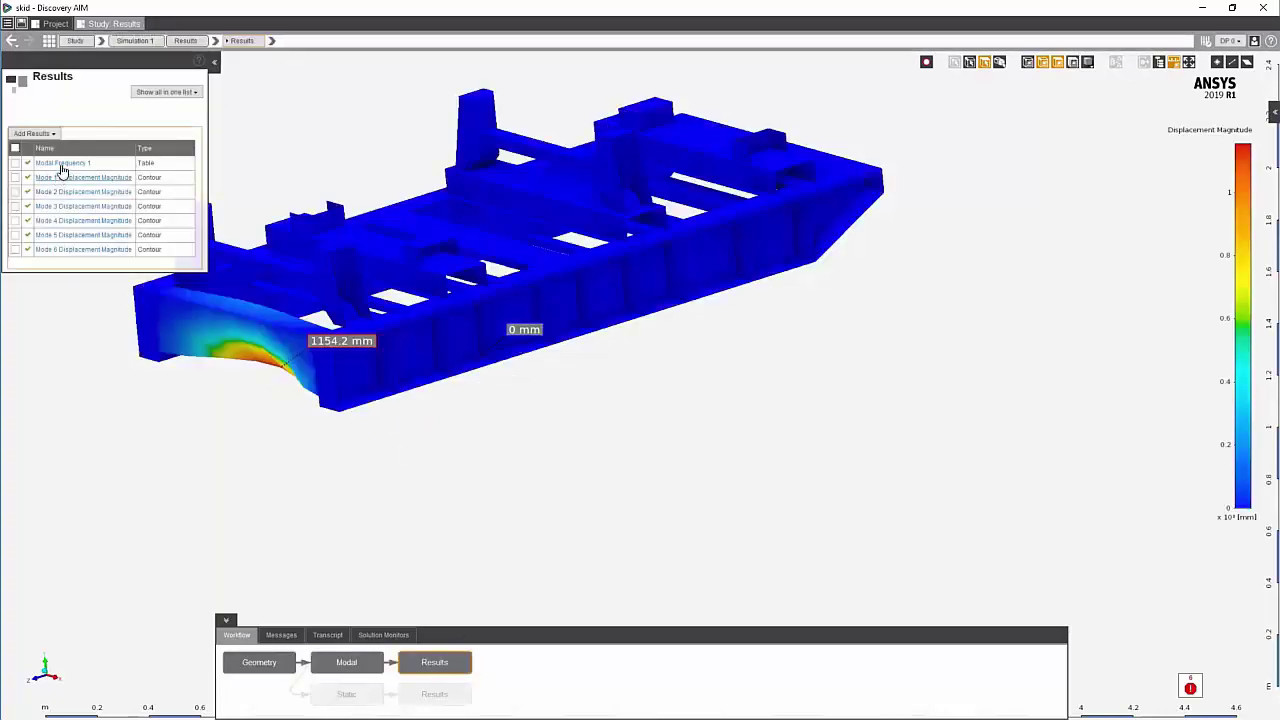
pyautogui.click(60, 163)
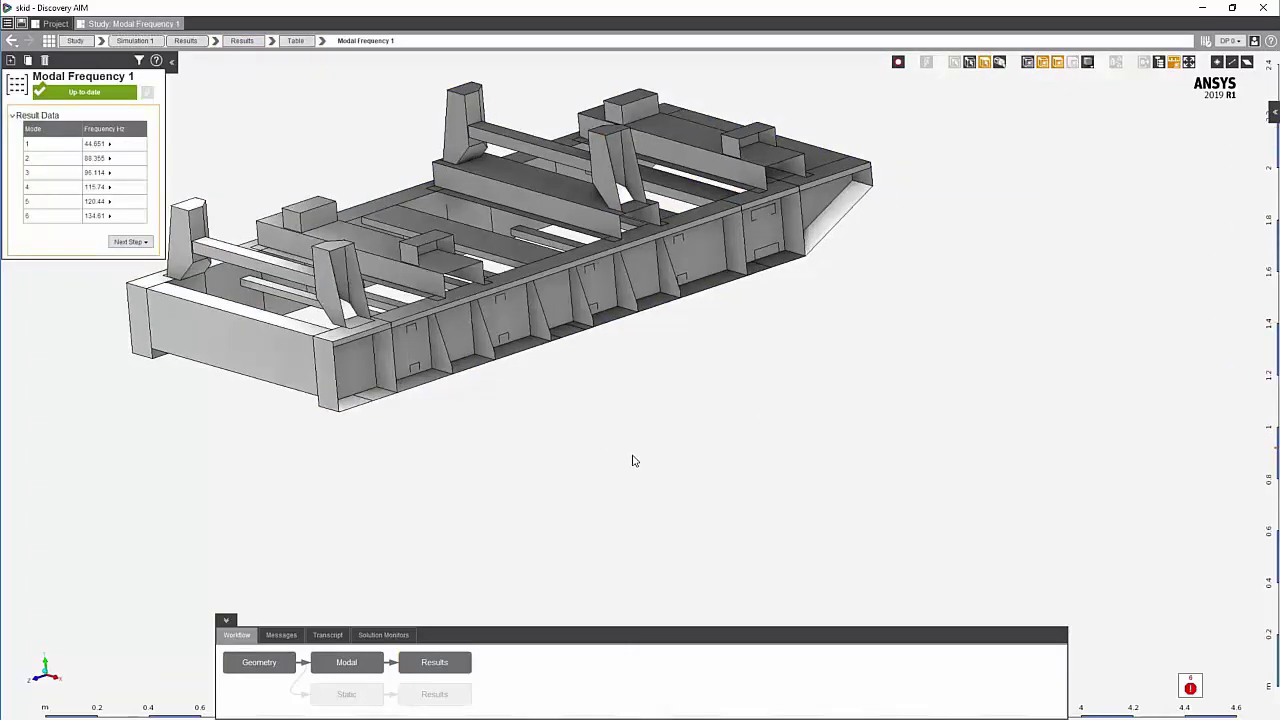
pyautogui.scroll(4, 608, 418)
pyautogui.keyDown('ctrl'); pyautogui.moveTo(657, 448); pyautogui.dragTo(711, 503, button='middle'); pyautogui.keyUp('ctrl')
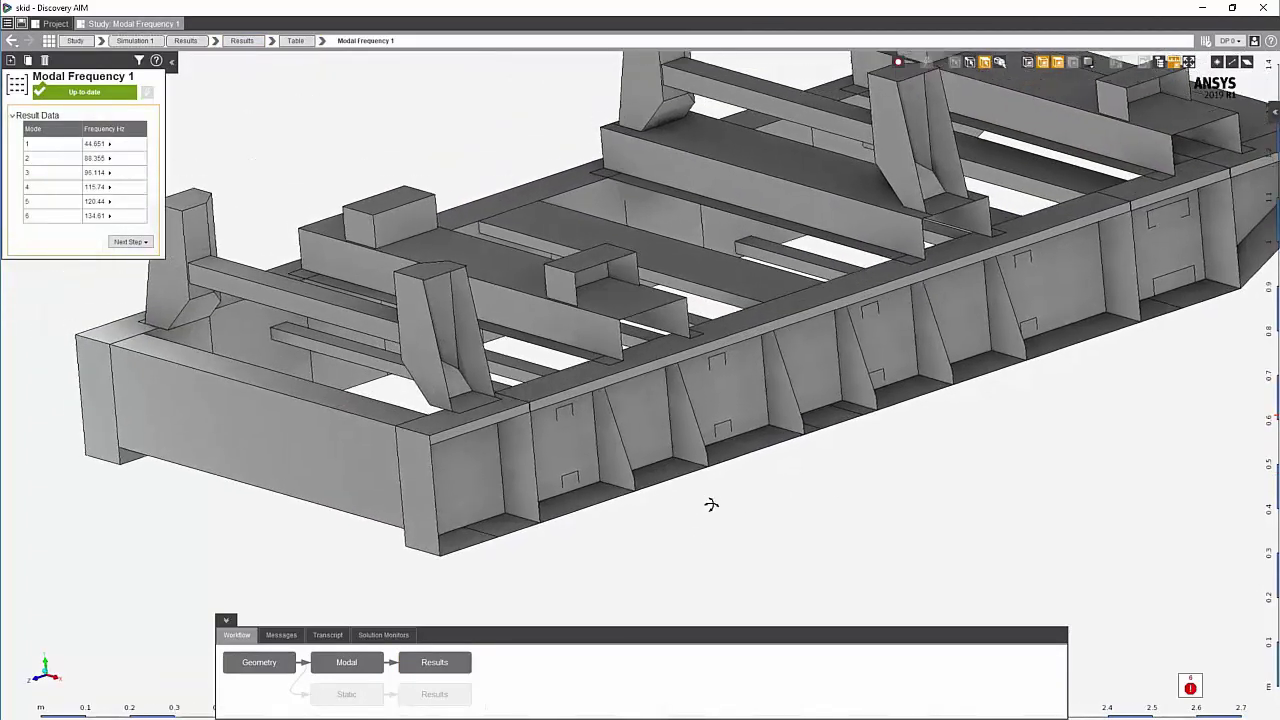
pyautogui.scroll(-3, 709, 466)
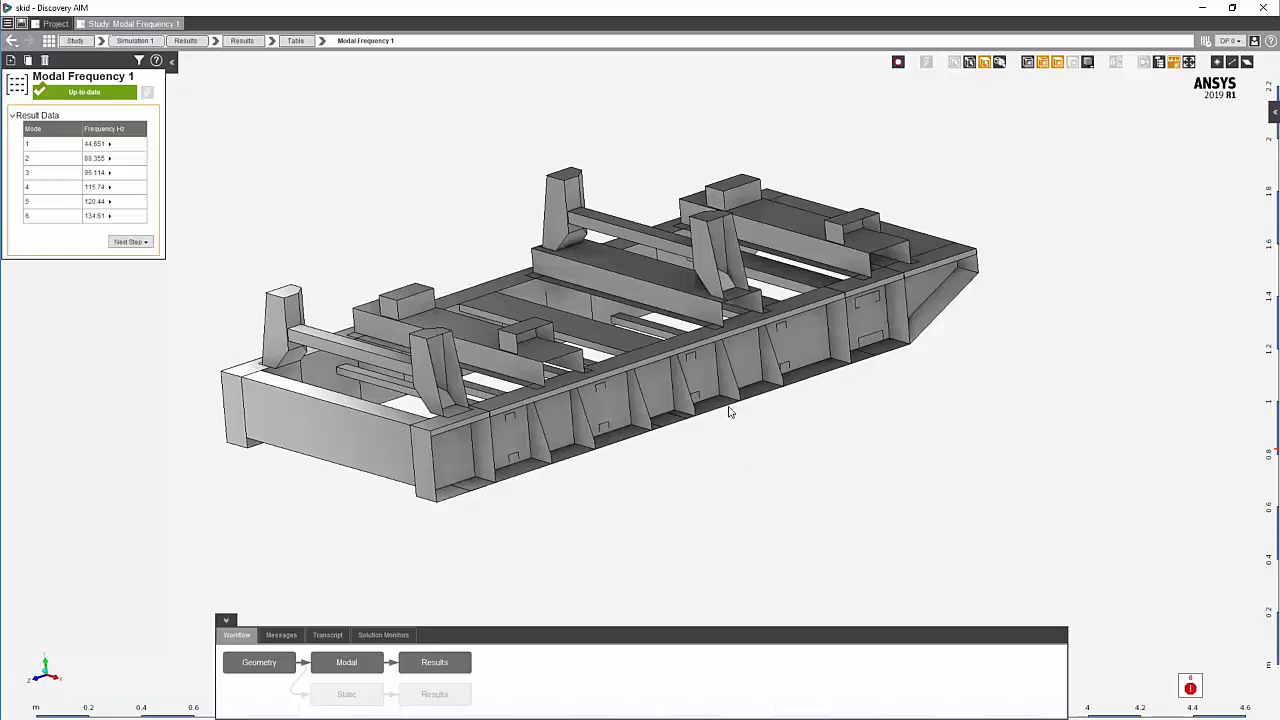
pyautogui.click(648, 414)
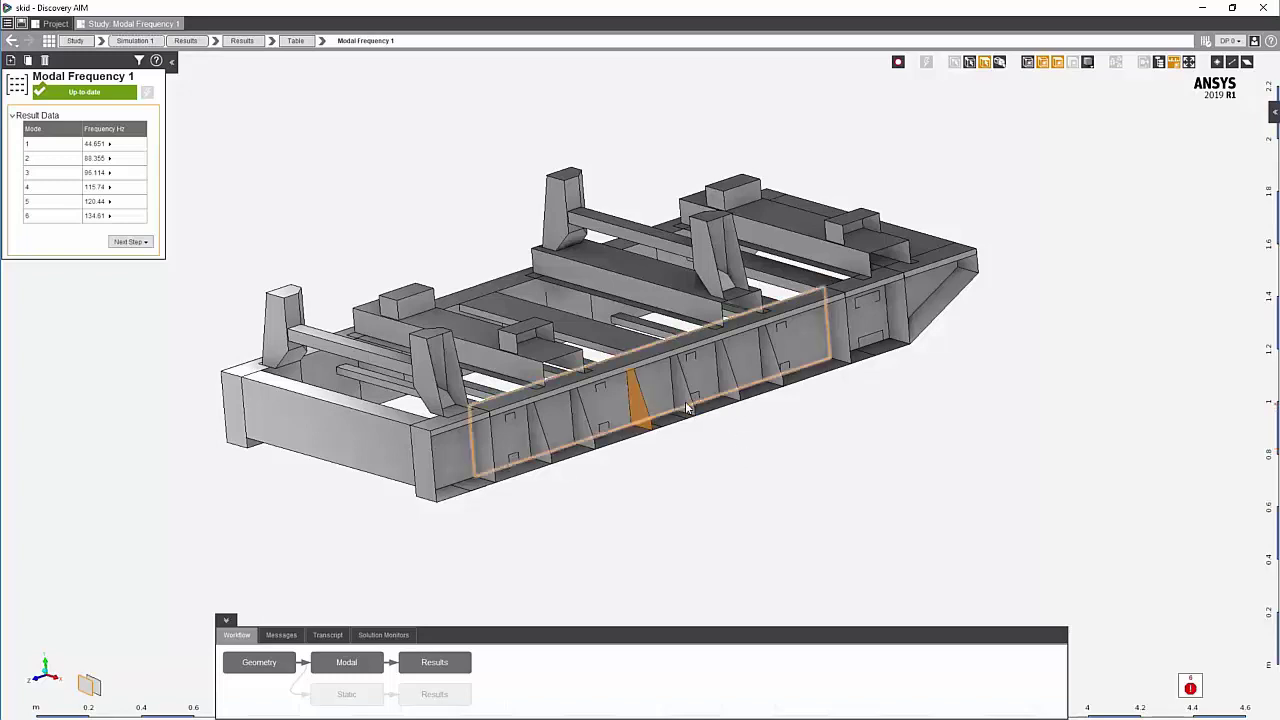
pyautogui.click(661, 398)
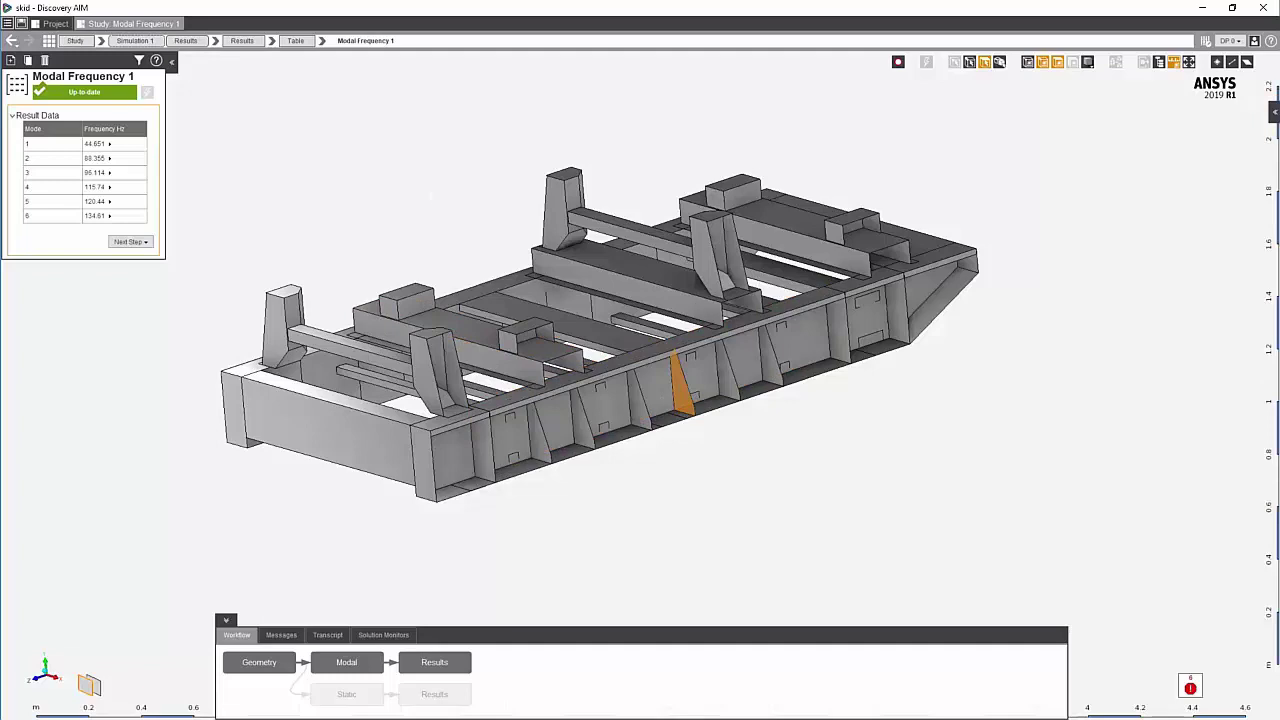
# - Display the Mode 1 Displacement Magnitude contour and examine the end plate's deformation from below
pyautogui.click(11, 41)
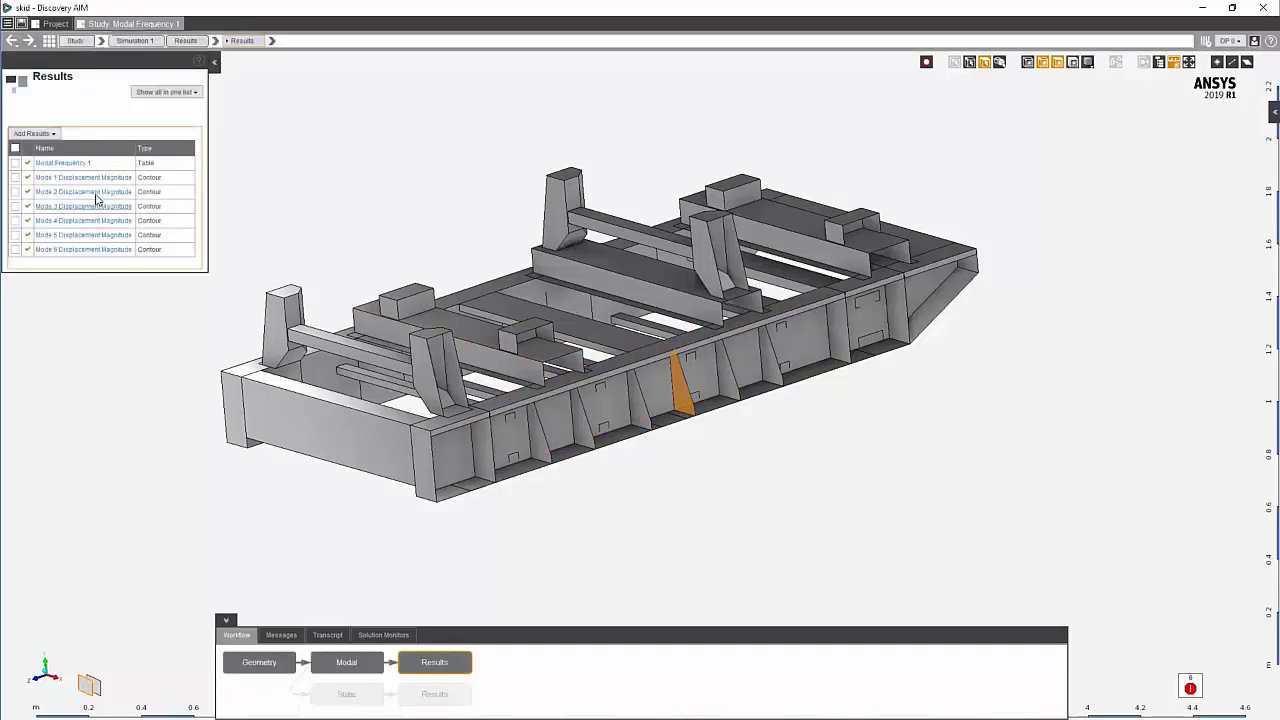
pyautogui.click(100, 181)
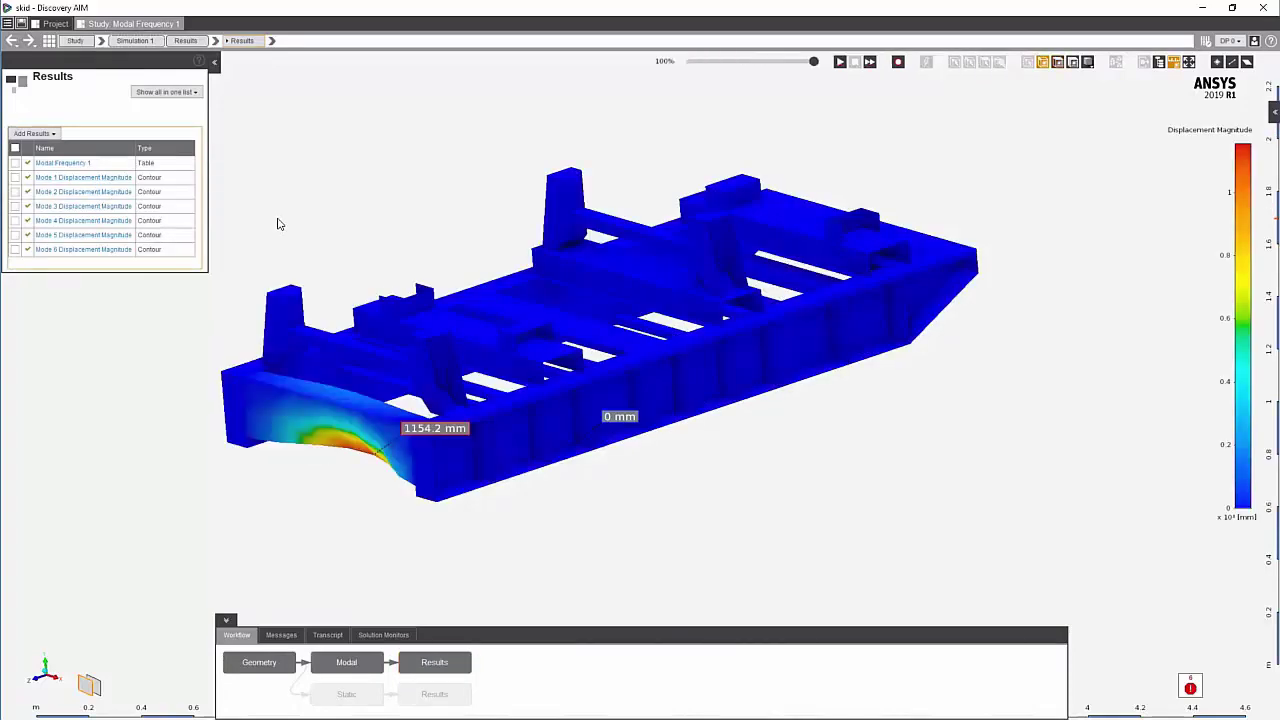
pyautogui.moveTo(295, 560); pyautogui.dragTo(415, 395, button='middle')
pyautogui.moveTo(254, 545); pyautogui.dragTo(188, 540, button='middle')
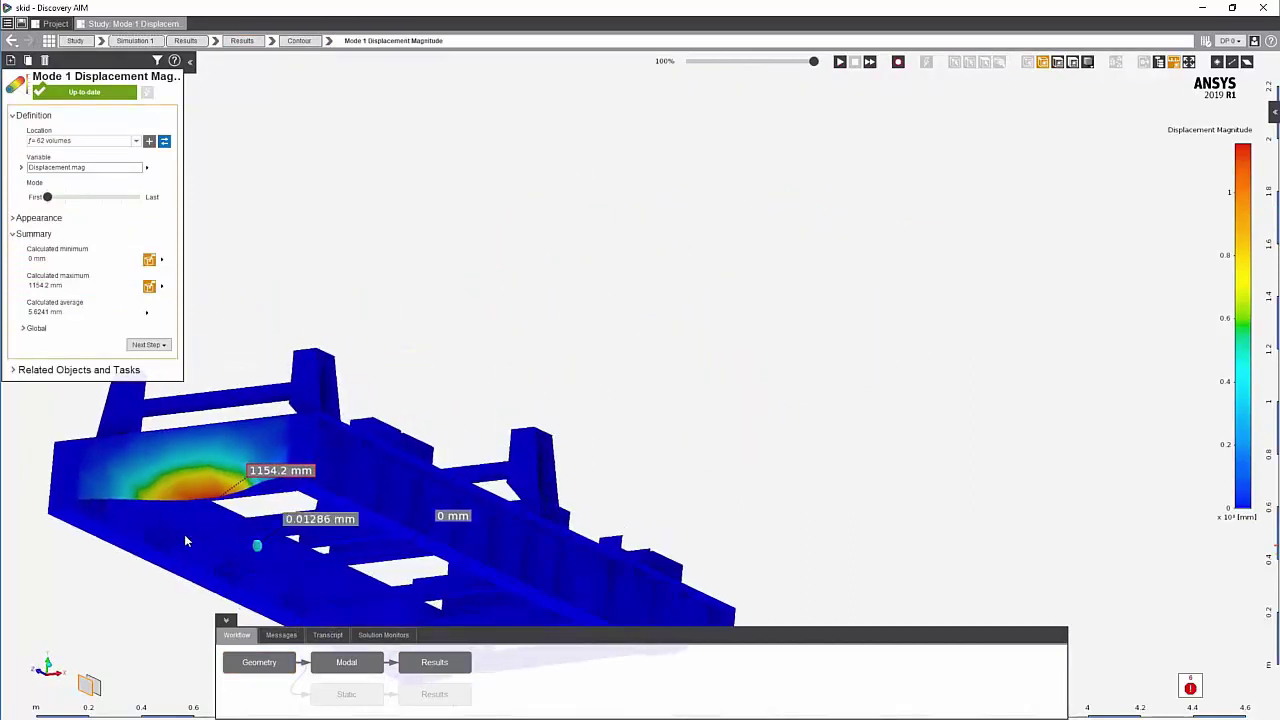
# - Return to the modal results list and preview the Mode 2 Displacement Magnitude contour on the skid
pyautogui.click(12, 40)
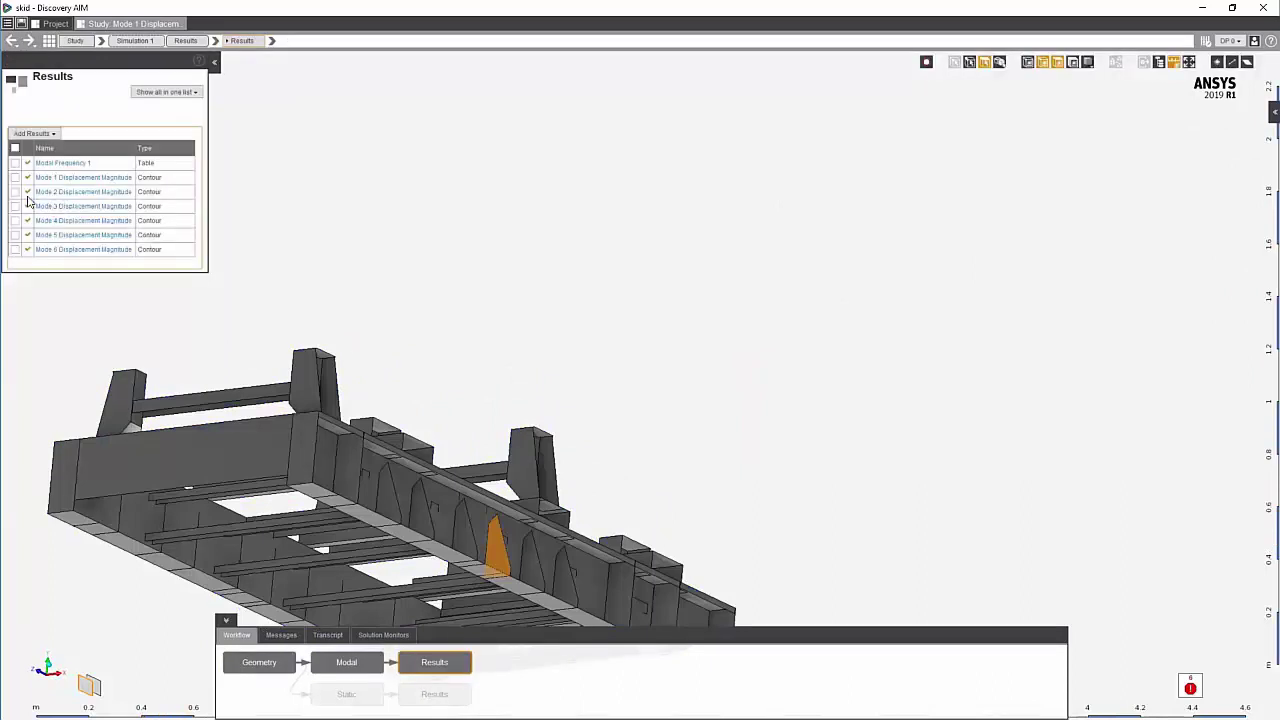
pyautogui.click(15, 191)
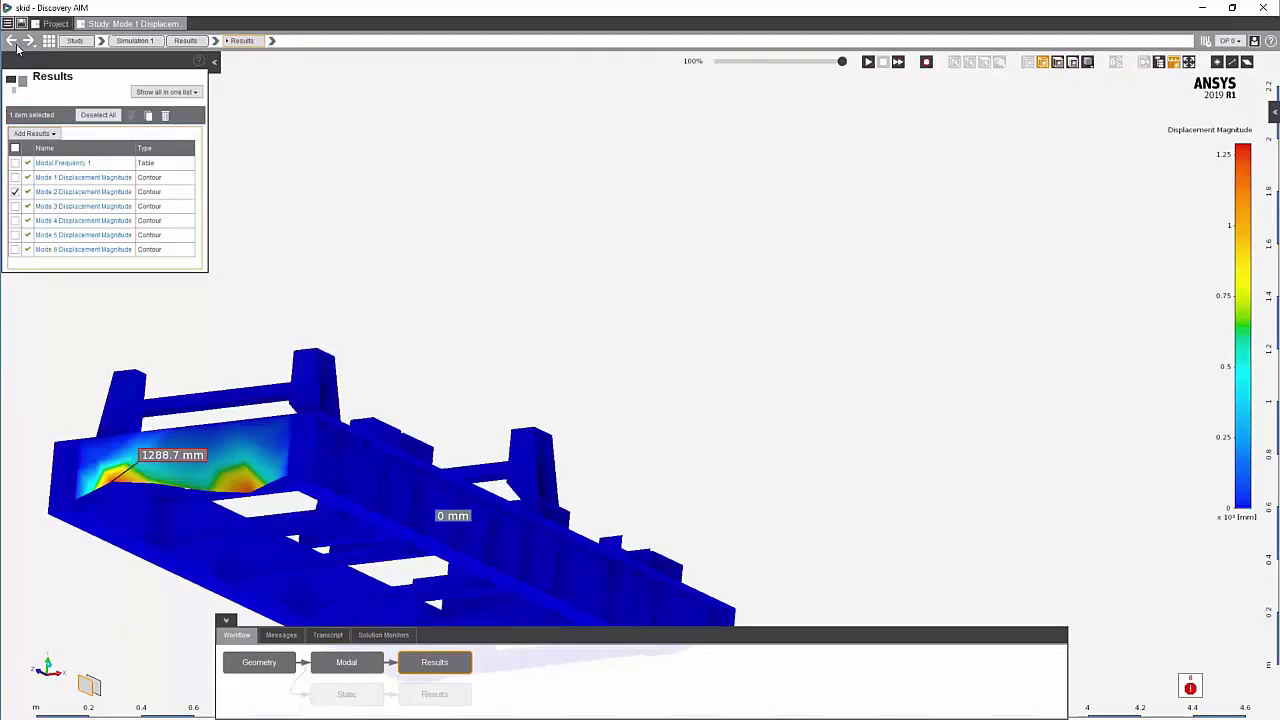
pyautogui.click(15, 191)
# - Open the Static simulation's structural conditions and review the forces and support applied to the whole skid
pyautogui.moveTo(433, 261); pyautogui.dragTo(456, 298, button='middle')
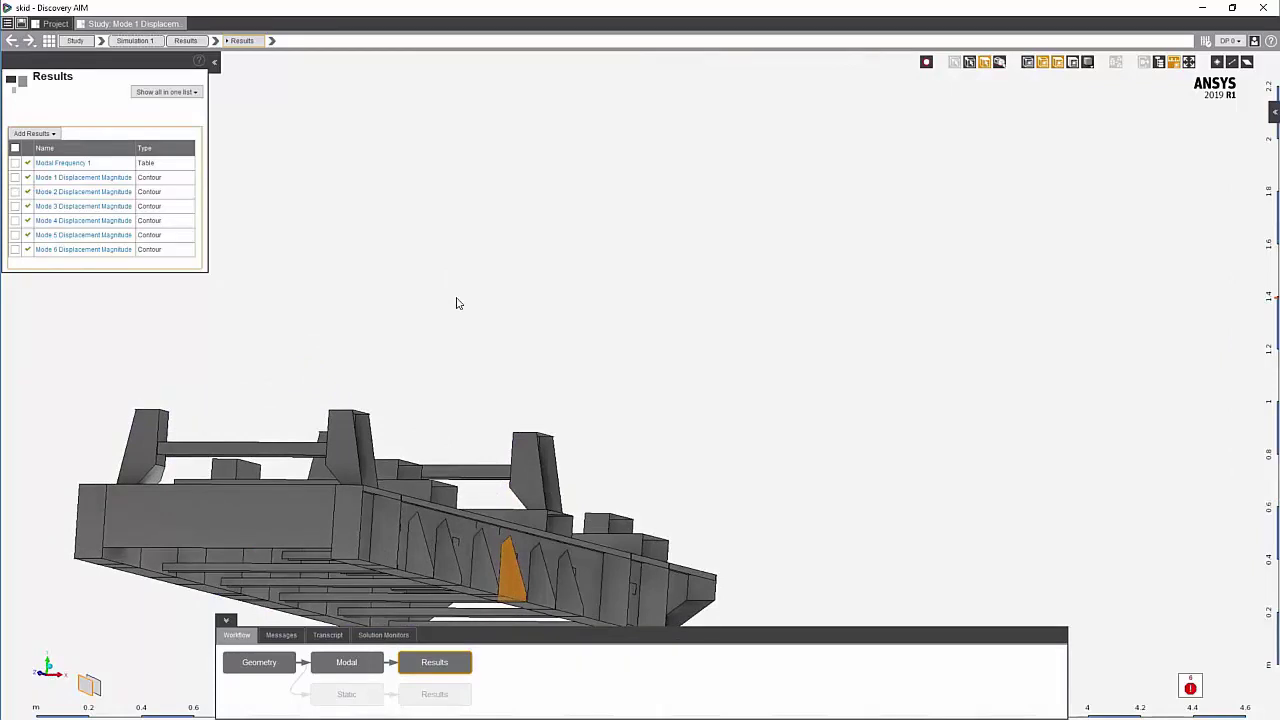
pyautogui.moveTo(297, 357); pyautogui.dragTo(316, 423, button='middle')
pyautogui.scroll(-5, 431, 343)
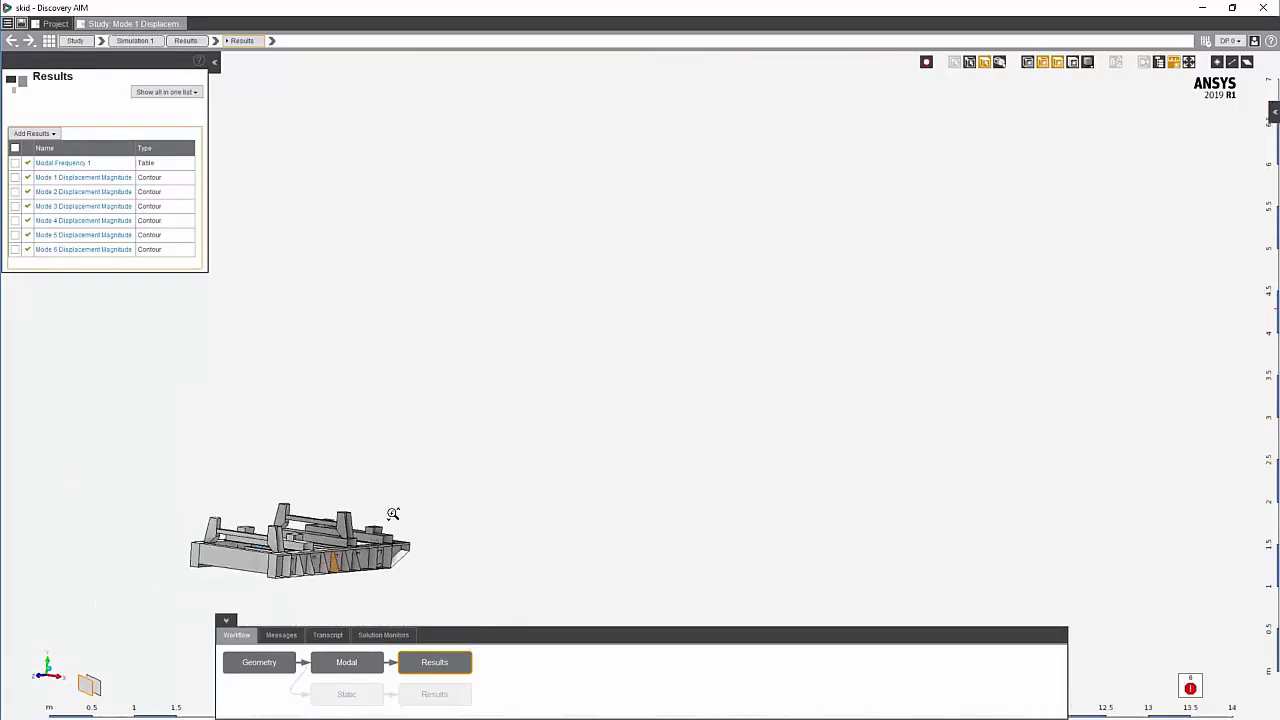
pyautogui.keyDown('ctrl'); pyautogui.moveTo(560, 383); pyautogui.dragTo(574, 443, button='middle'); pyautogui.keyUp('ctrl')
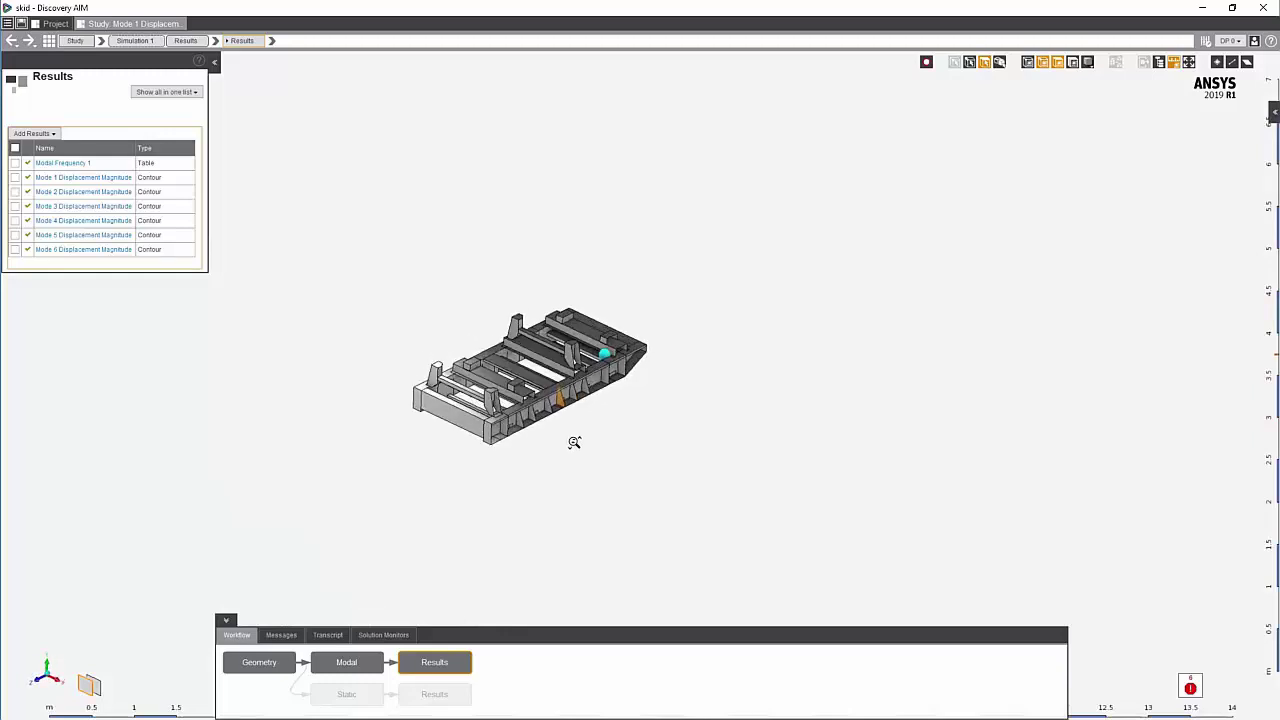
pyautogui.keyDown('shift'); pyautogui.moveTo(578, 493); pyautogui.dragTo(580, 557, button='middle'); pyautogui.keyUp('shift')
pyautogui.keyDown('ctrl'); pyautogui.moveTo(580, 557); pyautogui.dragTo(831, 480, button='middle'); pyautogui.keyUp('ctrl')
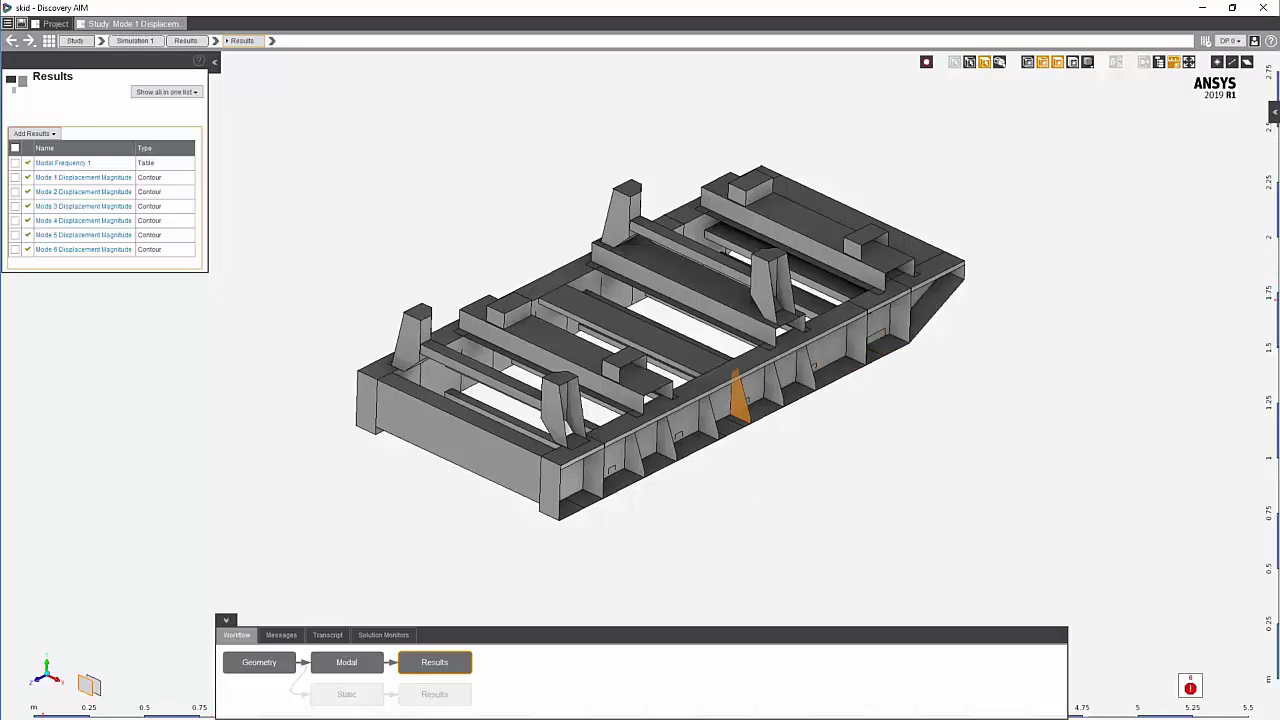
pyautogui.rightClick(340, 670)
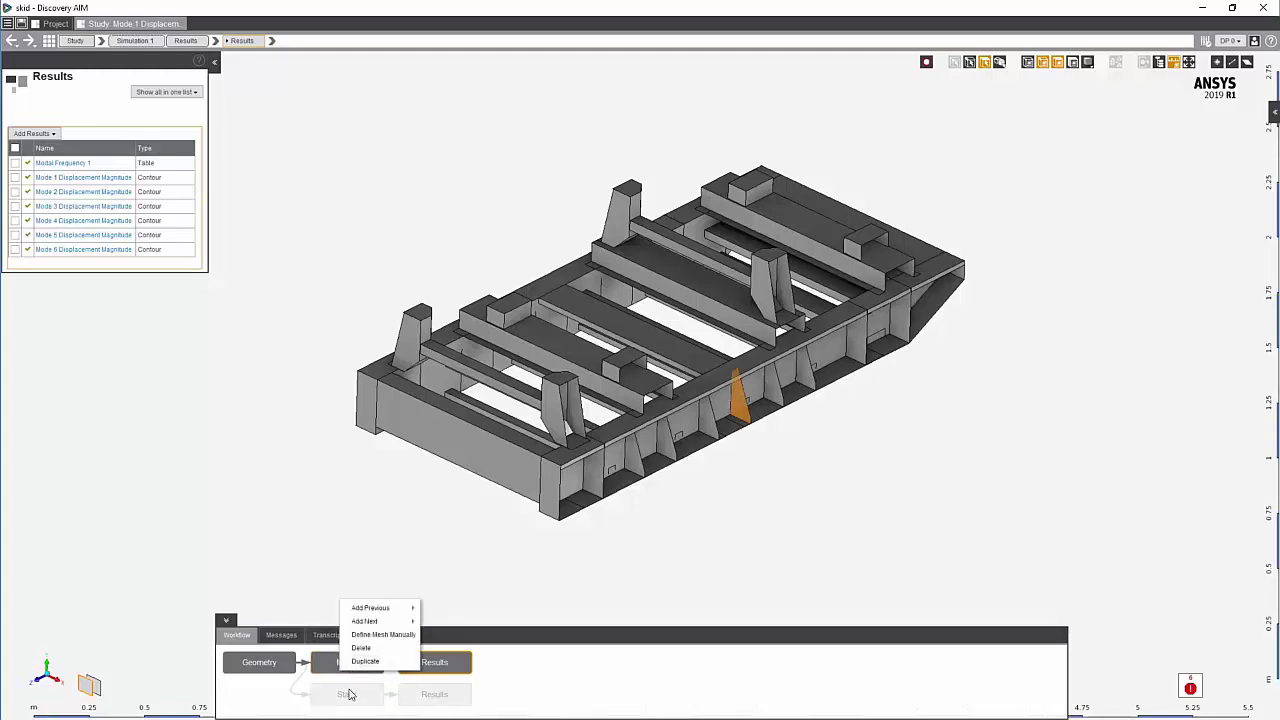
pyautogui.click(345, 705)
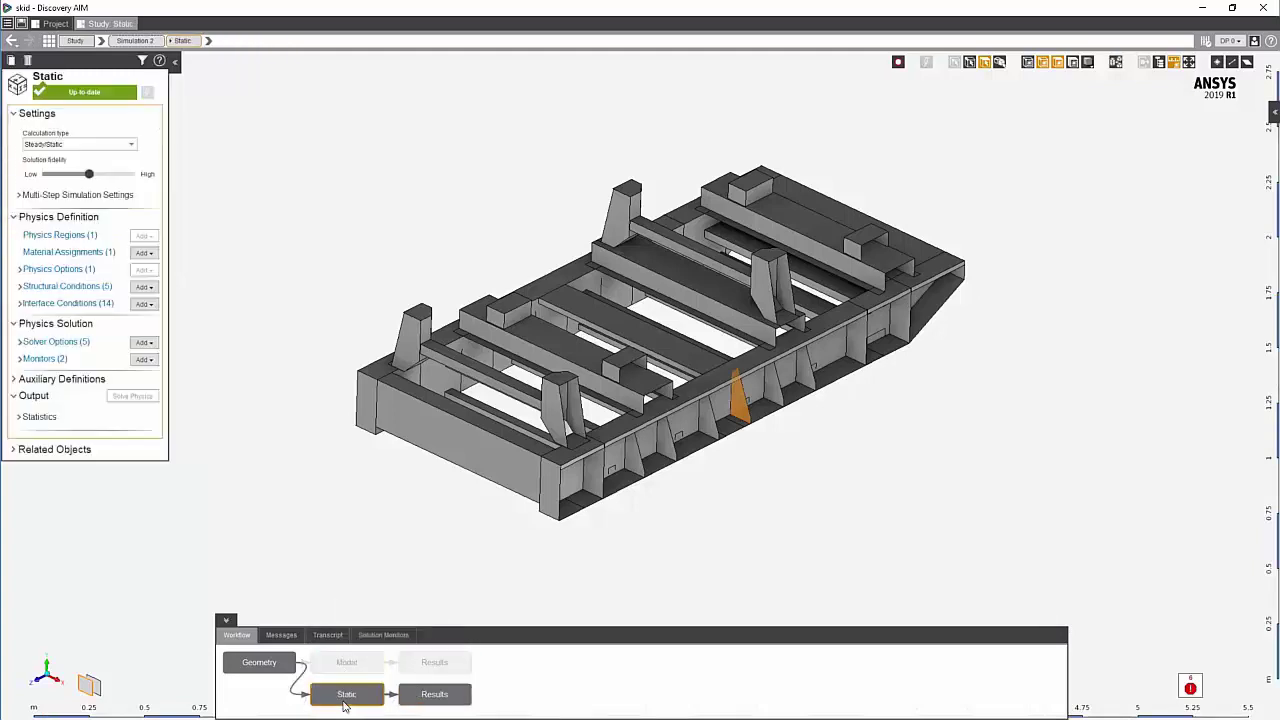
pyautogui.click(60, 286)
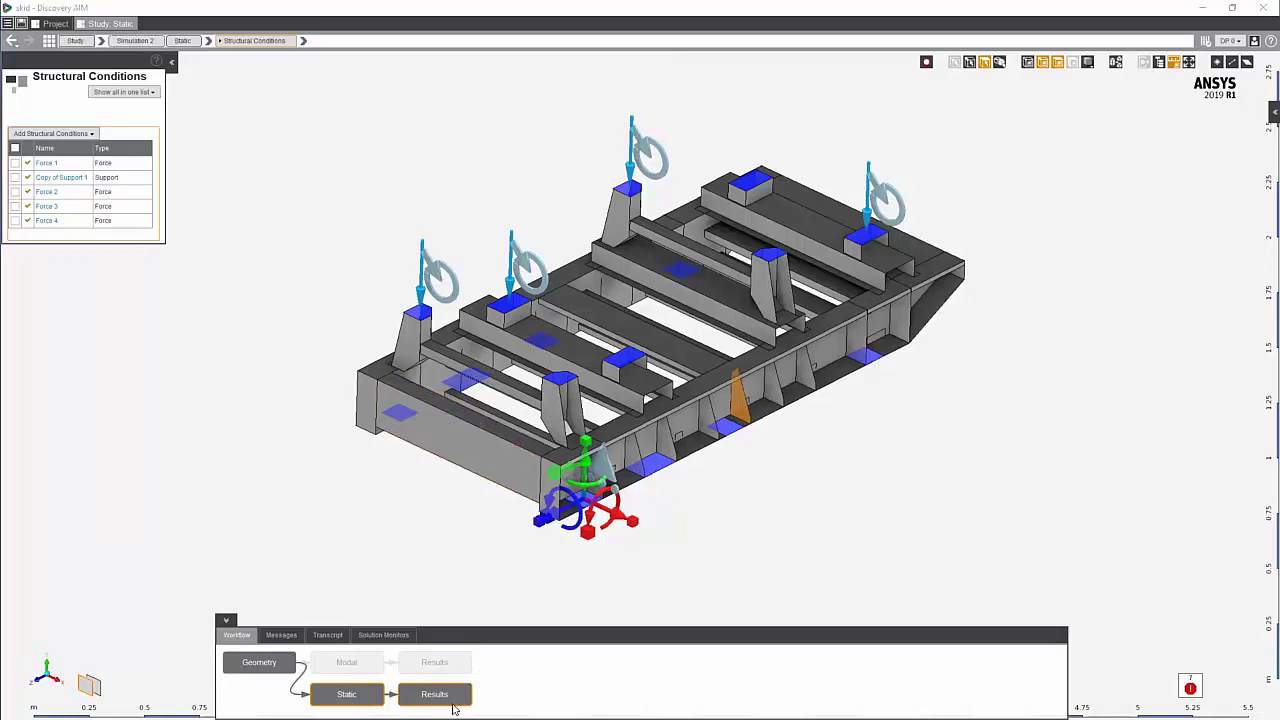
# - Open the results of the Static simulation
pyautogui.click(450, 704)
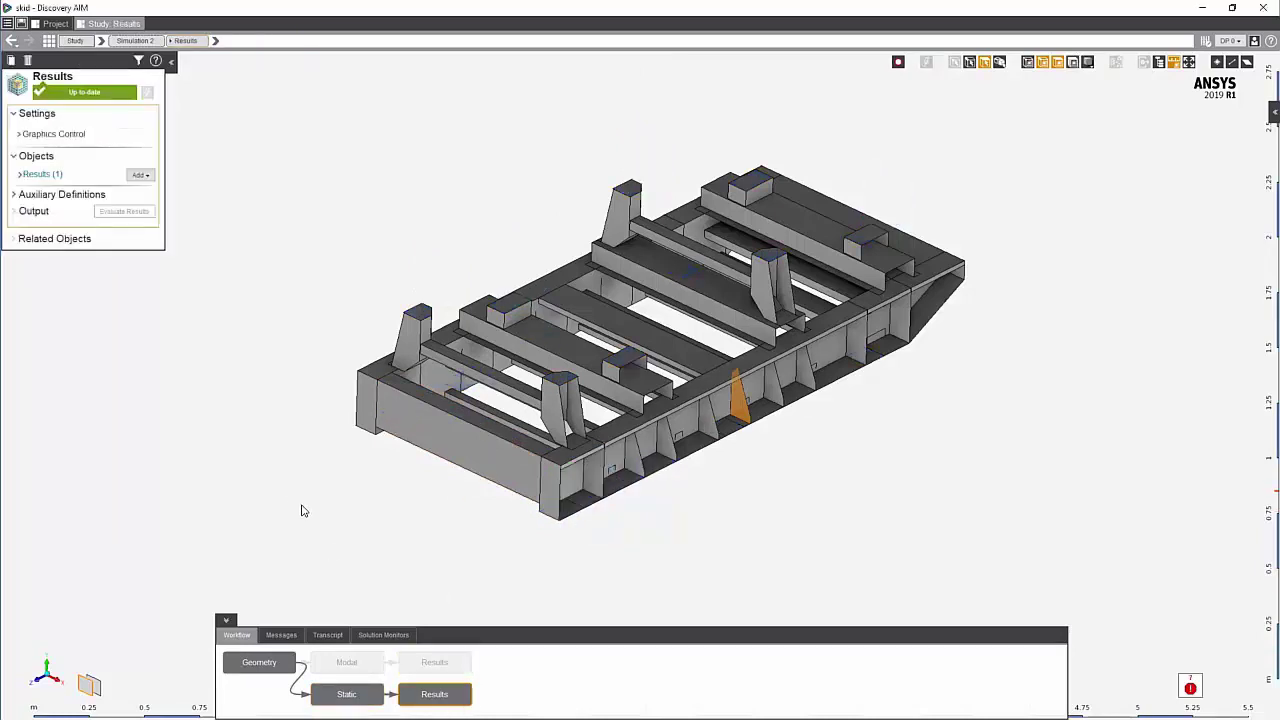